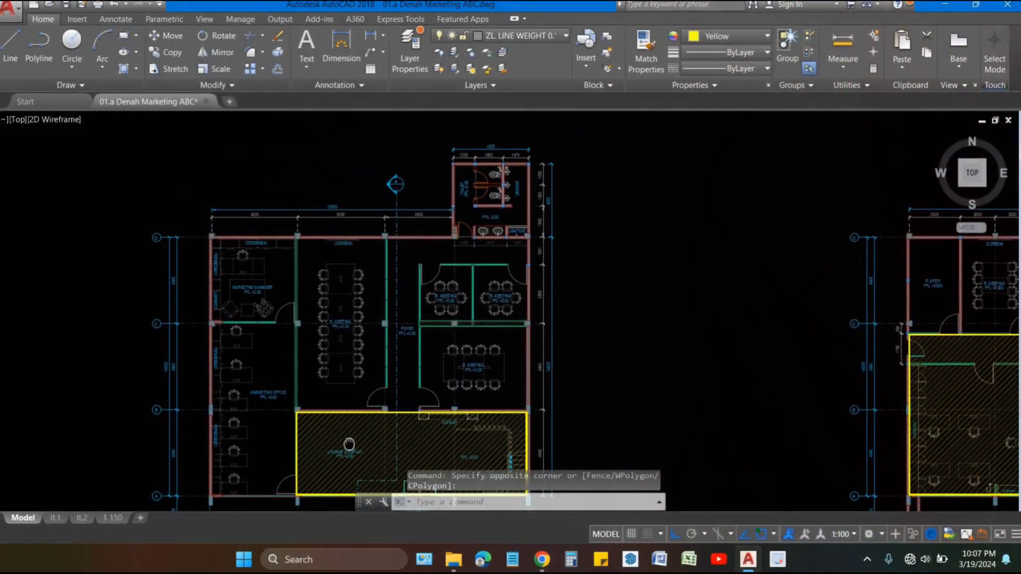
- Pan and zoom the floor plan to frame the yellow-outlined Lounge & Display area
mouse_move(376, 389)
middle_down()
mouse_move(437, 303)
mouse_move(493, 368)
mouse_move(482, 420)
mouse_move(436, 346)
middle_up()
scroll(464, 400, up, 4)
scroll(462, 396, down, 2)
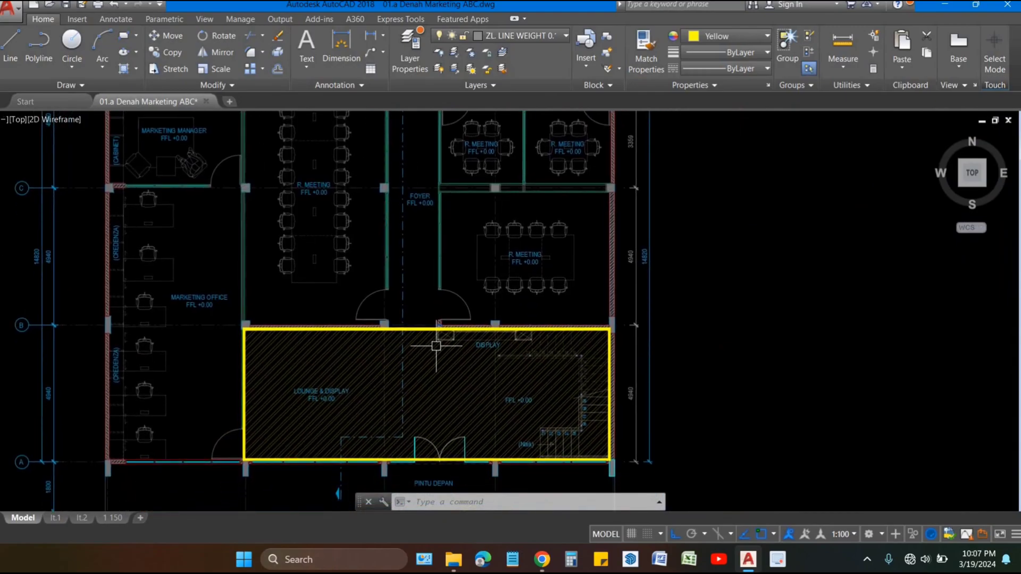
- Select the yellow lounge polyline among overlapping objects and adjust the view around it
click(428, 326)
click(489, 374)
scroll(443, 316, up, 2)
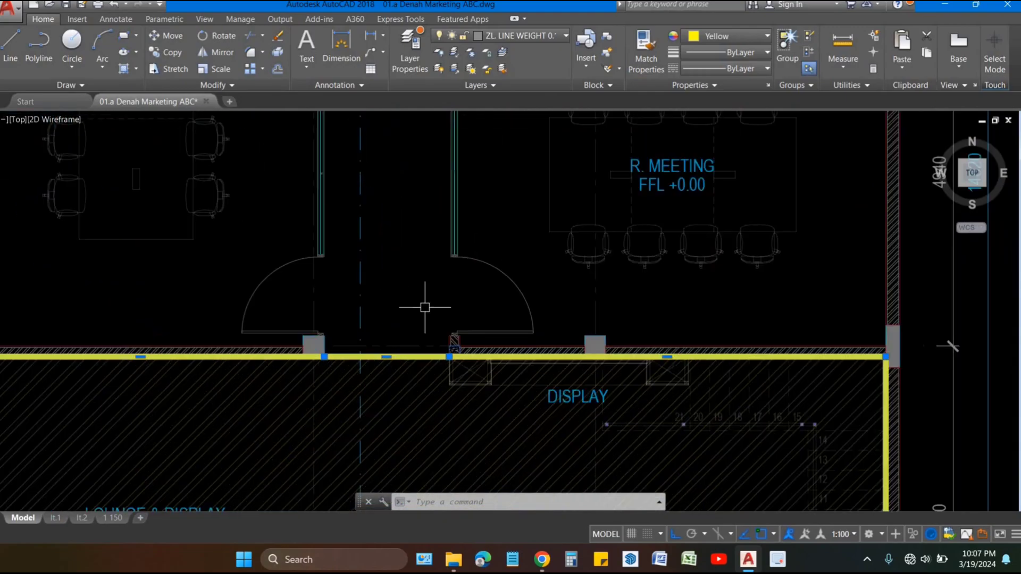
scroll(435, 326, down, 2)
middle_drag(435, 326, 449, 280)
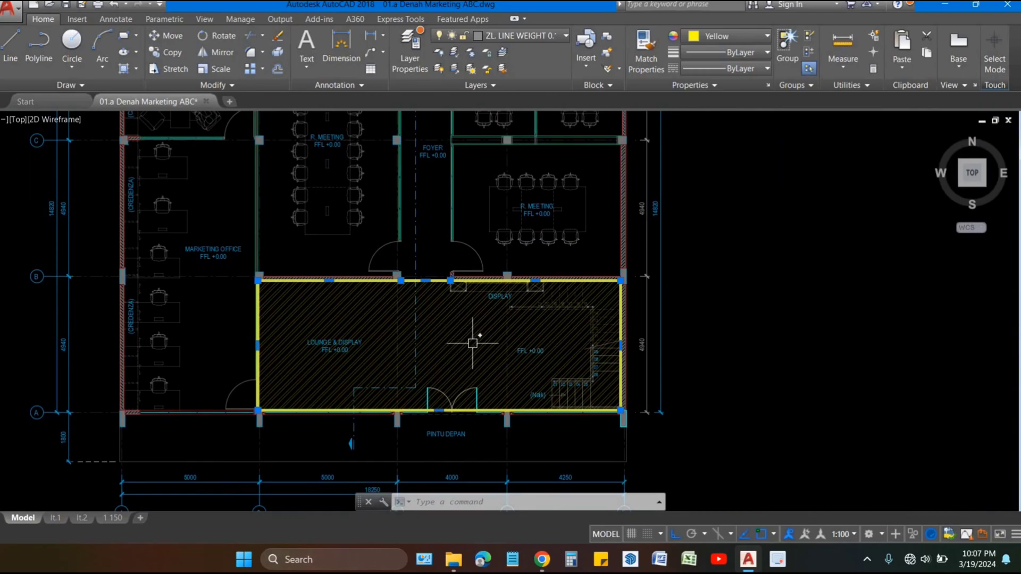
middle_drag(497, 342, 508, 356)
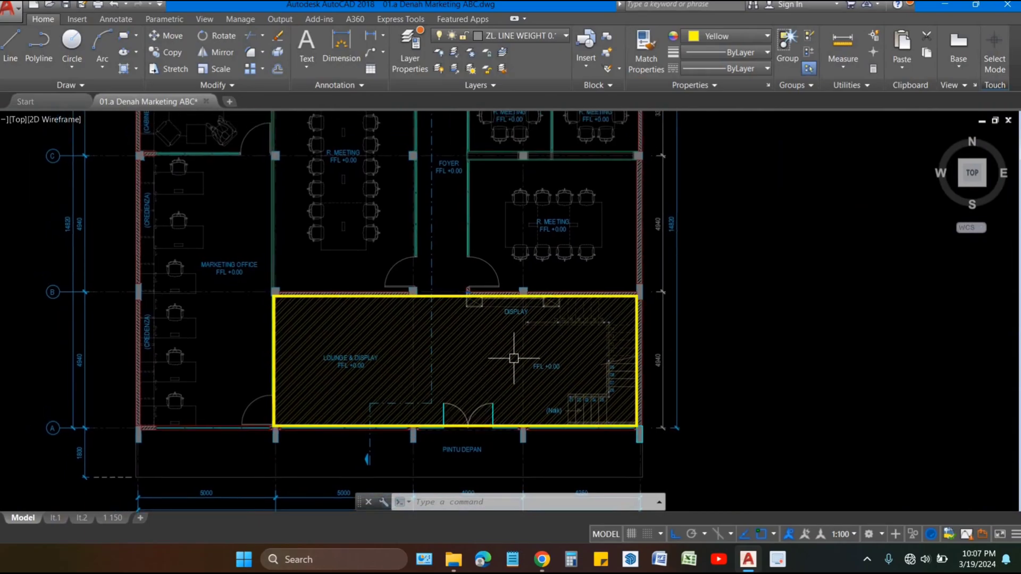
- Clear the selection and set the current drawing colour to Red
key(Escape)
key(Escape)
key(Escape)
click(768, 36)
click(653, 172)
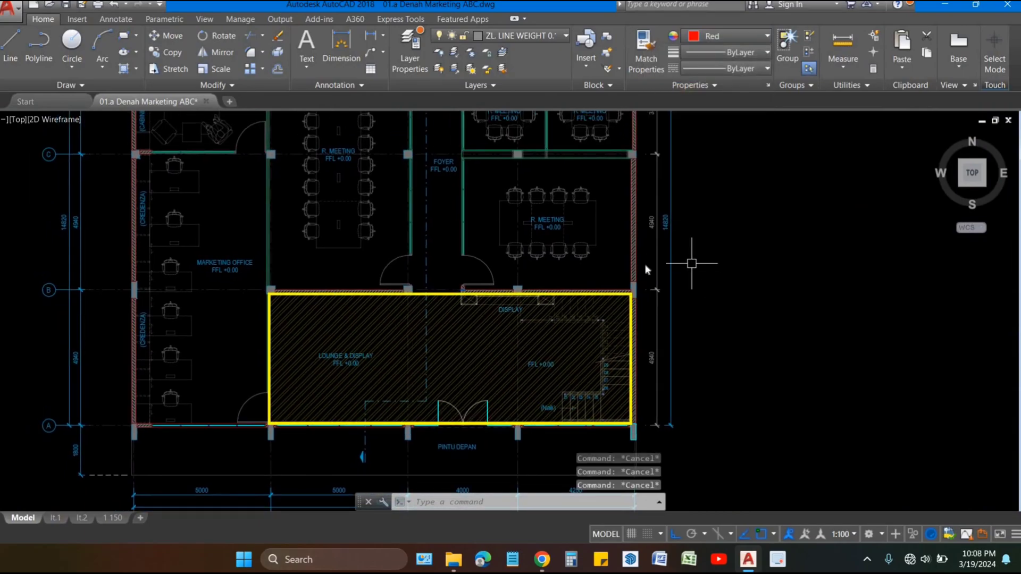
- Start a PL polyline at the lounge's lower-left corner, through the top-left corner and top wall
text(pl)
key(Return)
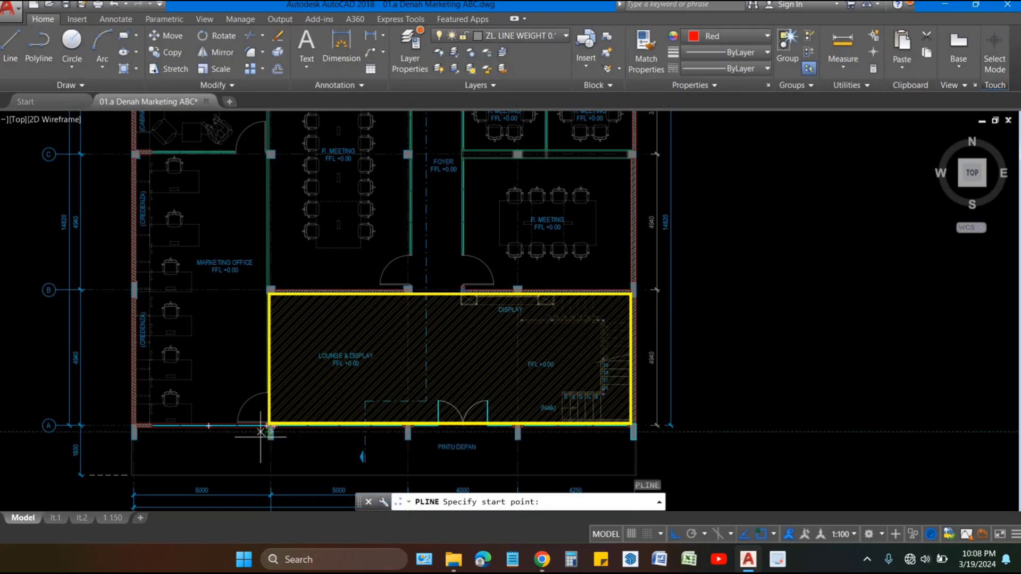
scroll(266, 441, up, 7)
scroll(307, 332, up, 1)
click(306, 334)
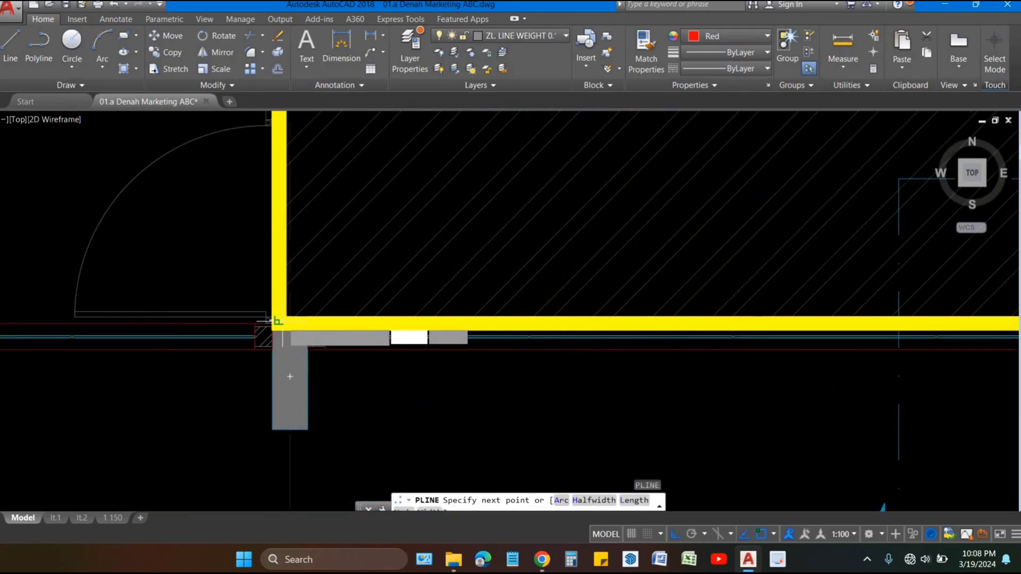
scroll(307, 333, down, 5)
scroll(301, 410, up, 2)
scroll(278, 417, up, 2)
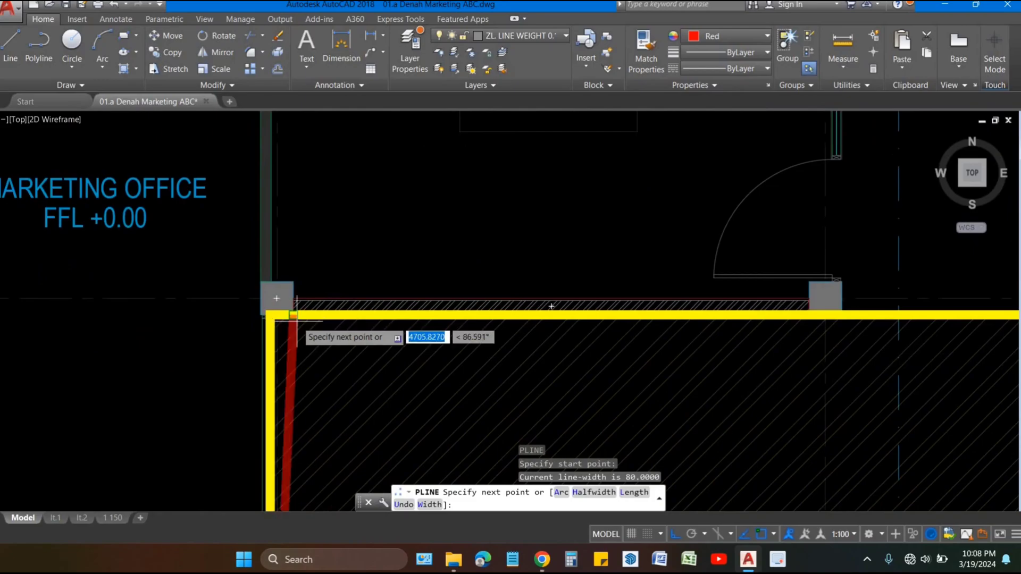
scroll(274, 319, up, 2)
click(254, 310)
scroll(506, 330, down, 3)
scroll(547, 326, up, 3)
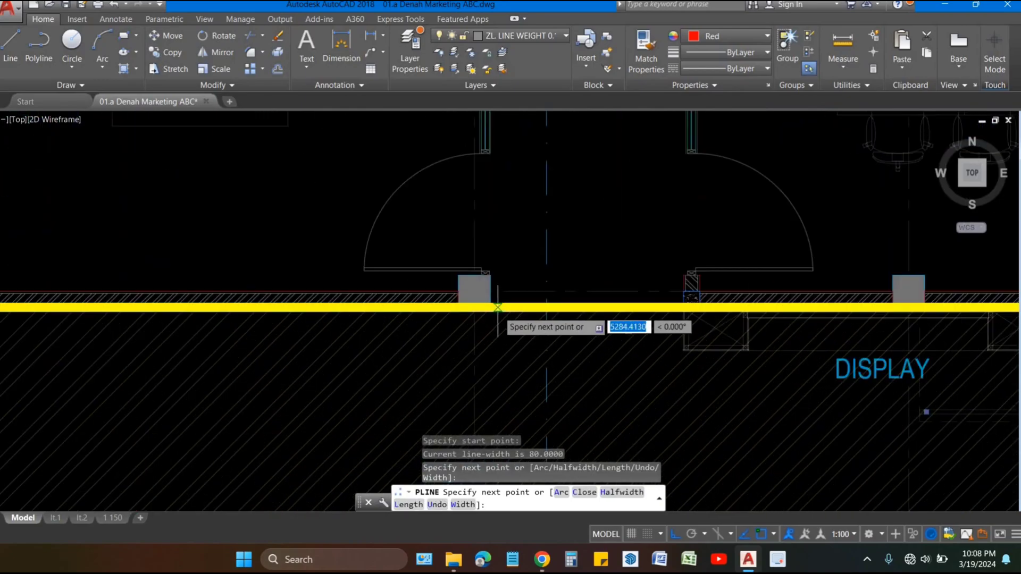
scroll(513, 342, down, 2)
scroll(443, 207, up, 3)
click(442, 207)
- Continue the red outline through the remaining lounge corners and close it
scroll(443, 208, down, 3)
scroll(638, 171, up, 3)
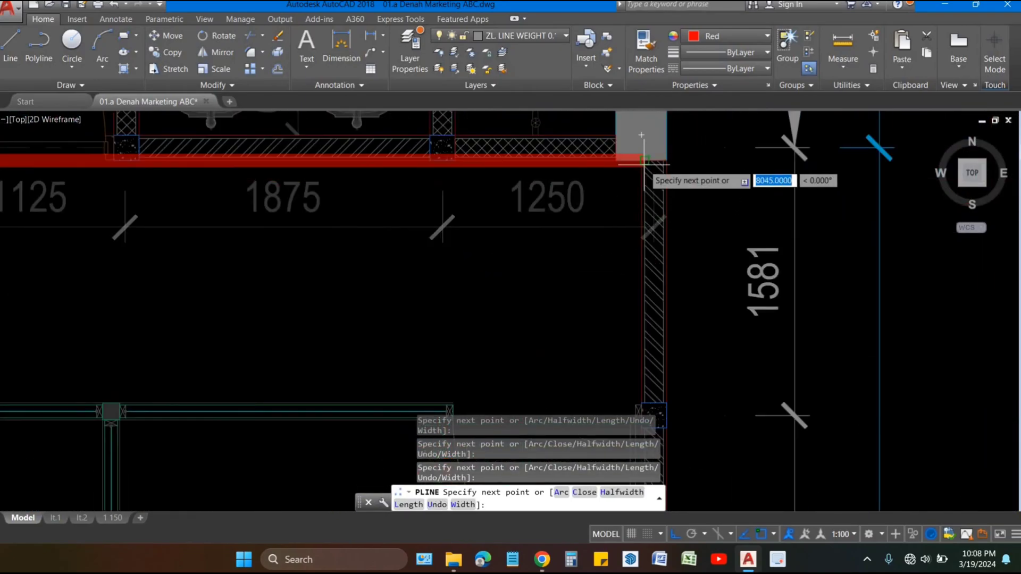
click(638, 170)
click(649, 295)
scroll(649, 295, down, 2)
scroll(346, 306, up, 3)
click(183, 205)
scroll(183, 205, down, 3)
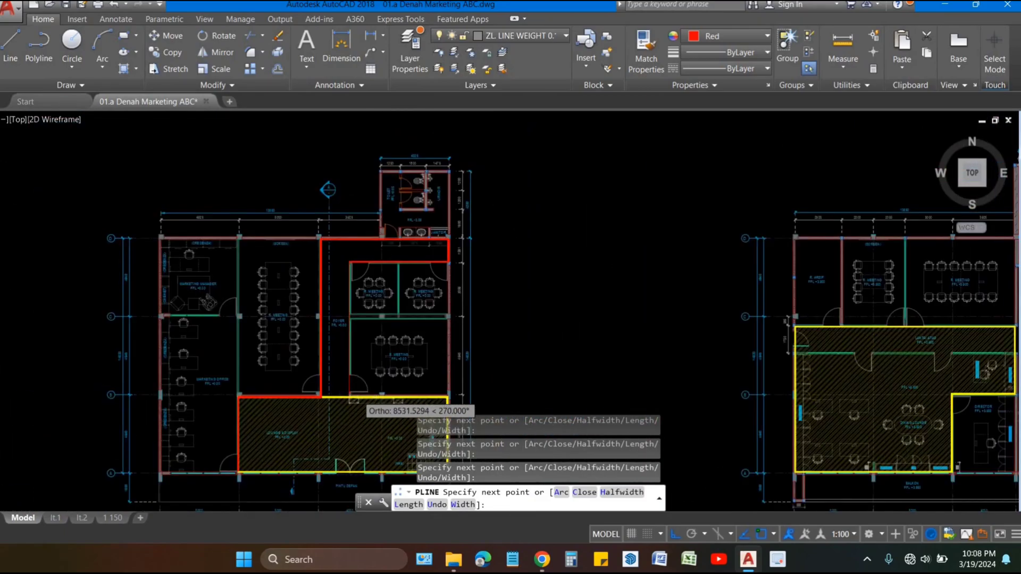
scroll(397, 224, up, 3)
scroll(398, 223, up, 2)
click(507, 202)
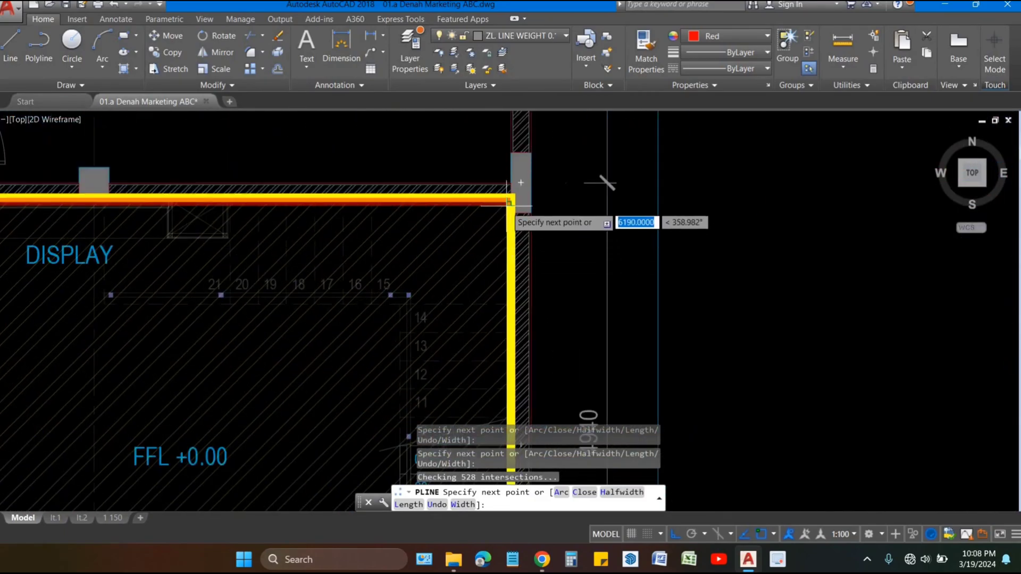
scroll(598, 297, down, 3)
scroll(598, 296, up, 3)
scroll(394, 267, down, 2)
text(c)
key(Return)
- Select the red traced outline and delete it
scroll(394, 267, down, 2)
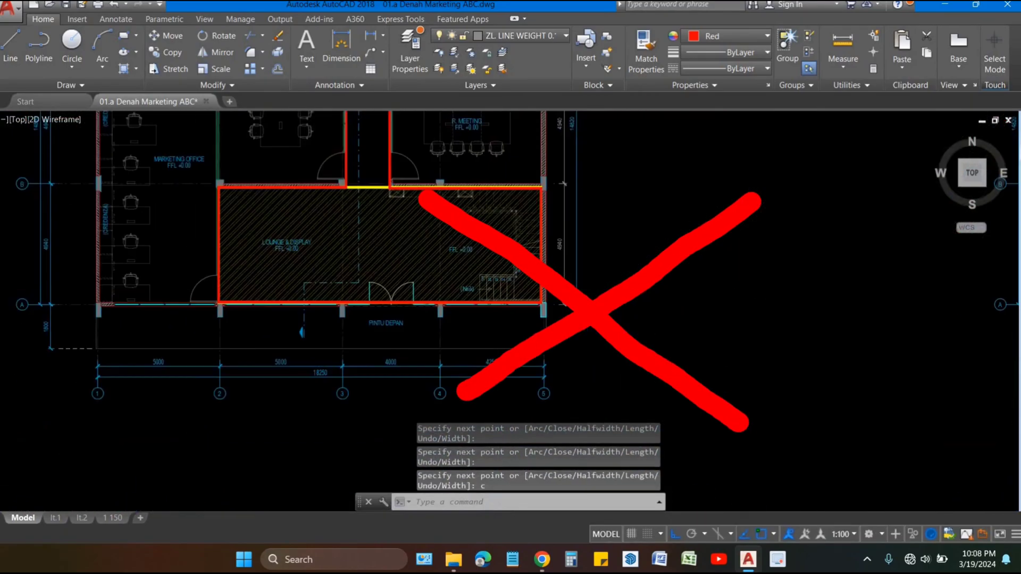
scroll(394, 267, down, 2)
scroll(394, 267, up, 3)
scroll(394, 267, down, 2)
scroll(588, 285, down, 2)
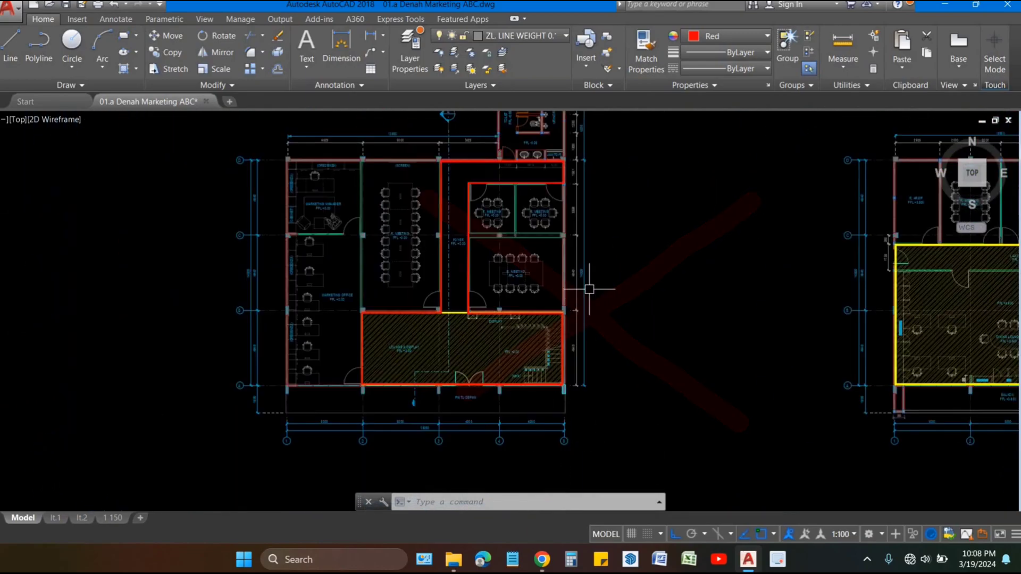
click(571, 361)
key(Delete)
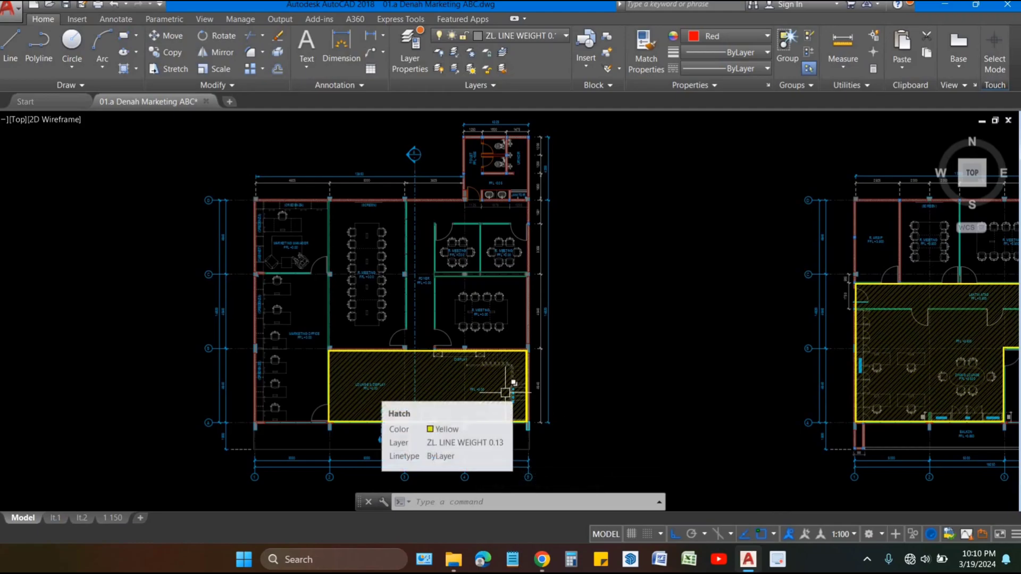
- Zoom into the lounge and pick the yellow polyline from the Selection Cycling list
scroll(559, 366, up, 3)
middle_drag(579, 358, 659, 303)
scroll(658, 314, up, 2)
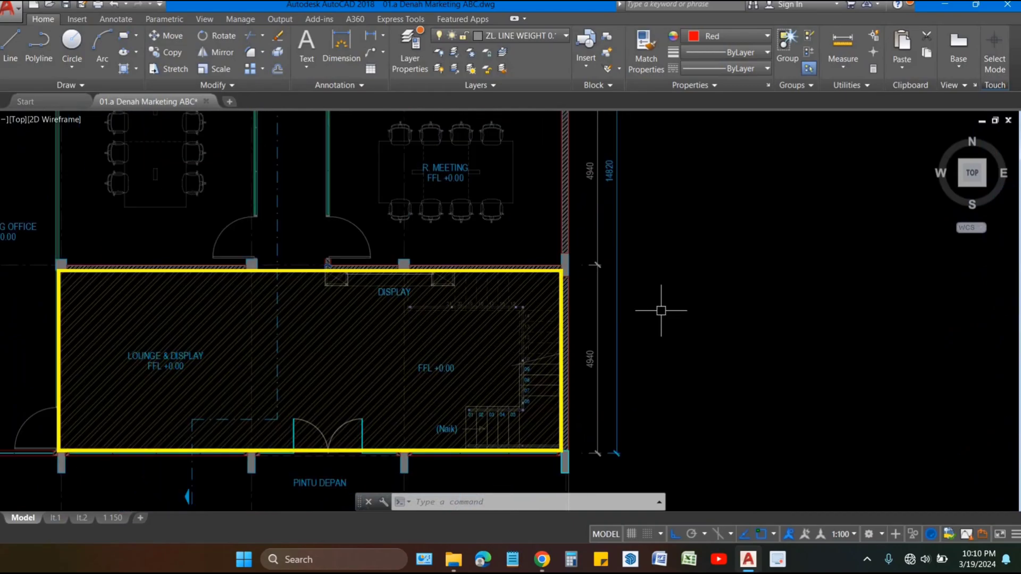
click(310, 272)
key(Return)
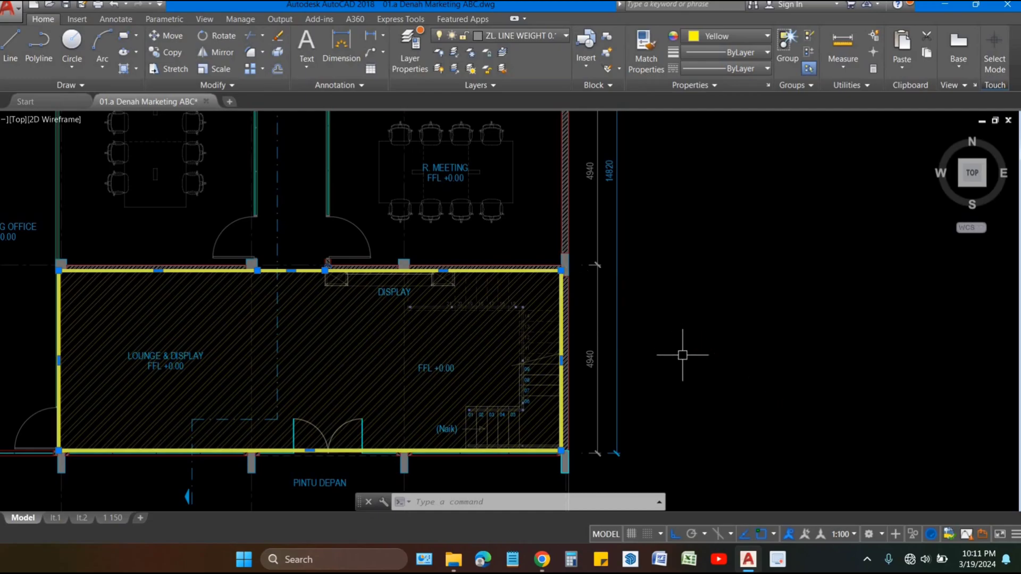
- Set GRIPMULTIFUNCTIONAL to 3, then reselect the yellow lounge polyline
key(Escape)
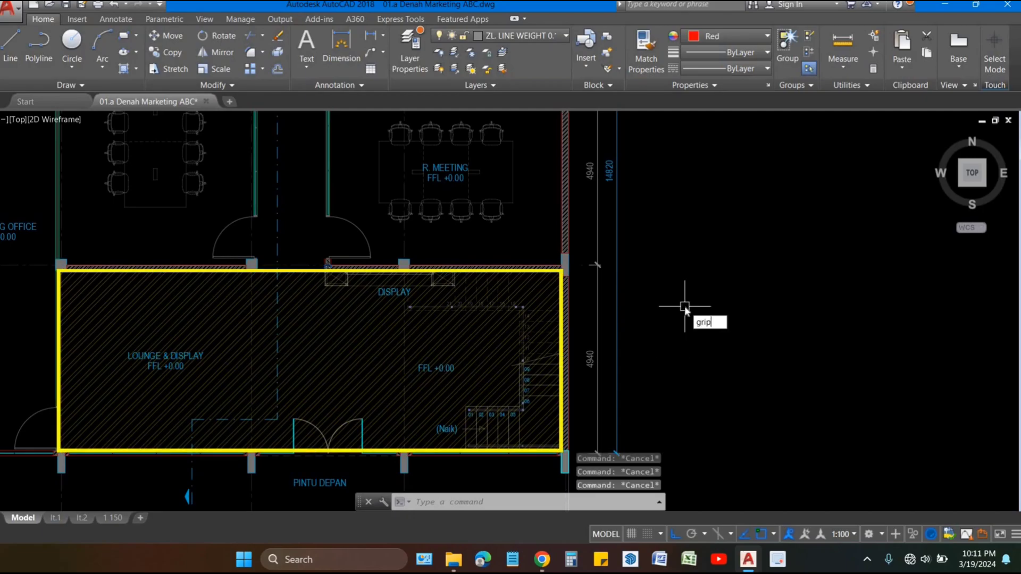
click(739, 343)
text(3)
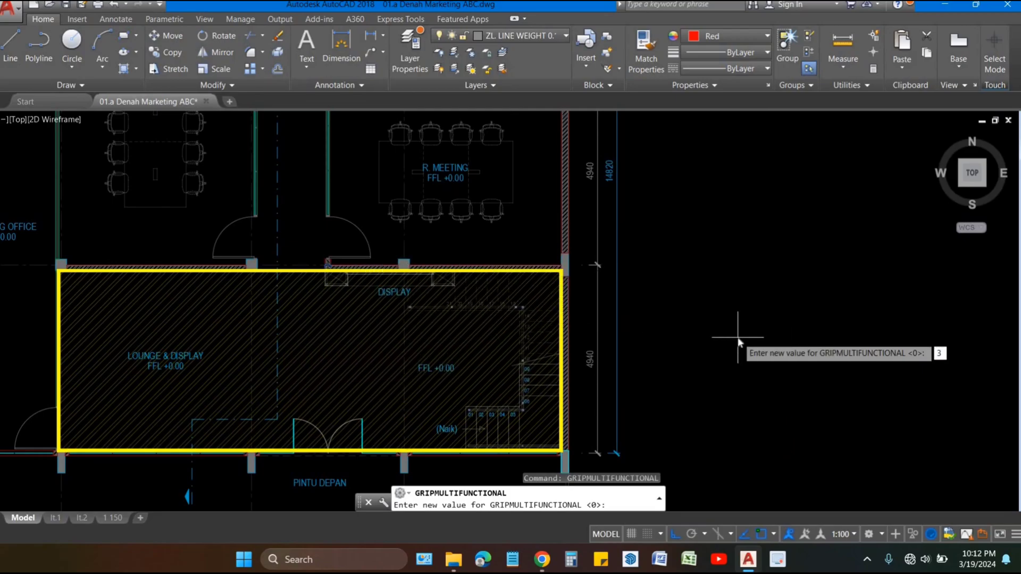
key(Return)
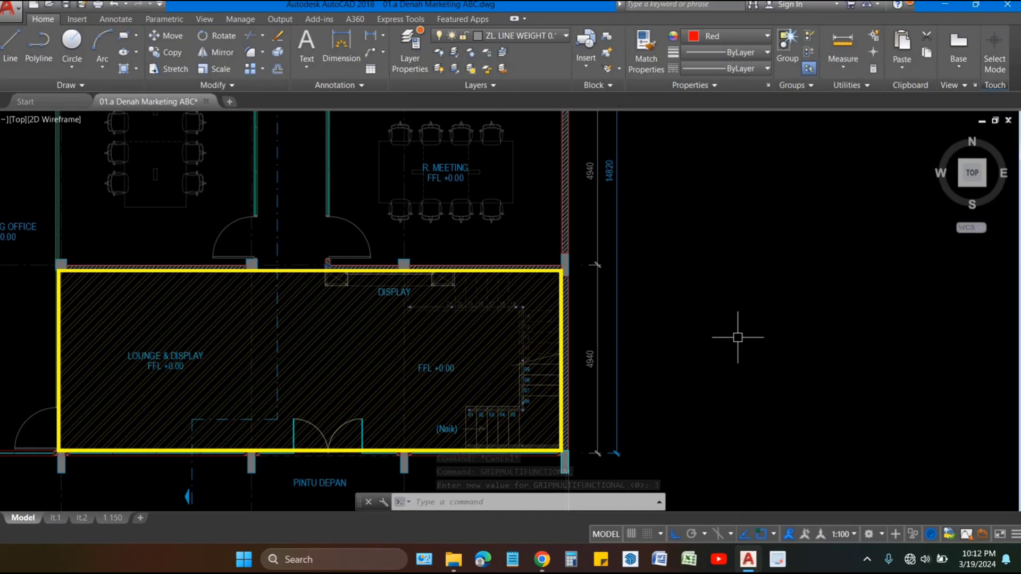
click(556, 291)
- Confirm the yellow polyline selection and pan to its top edge near the doorway
key(Return)
middle_drag(563, 290, 571, 271)
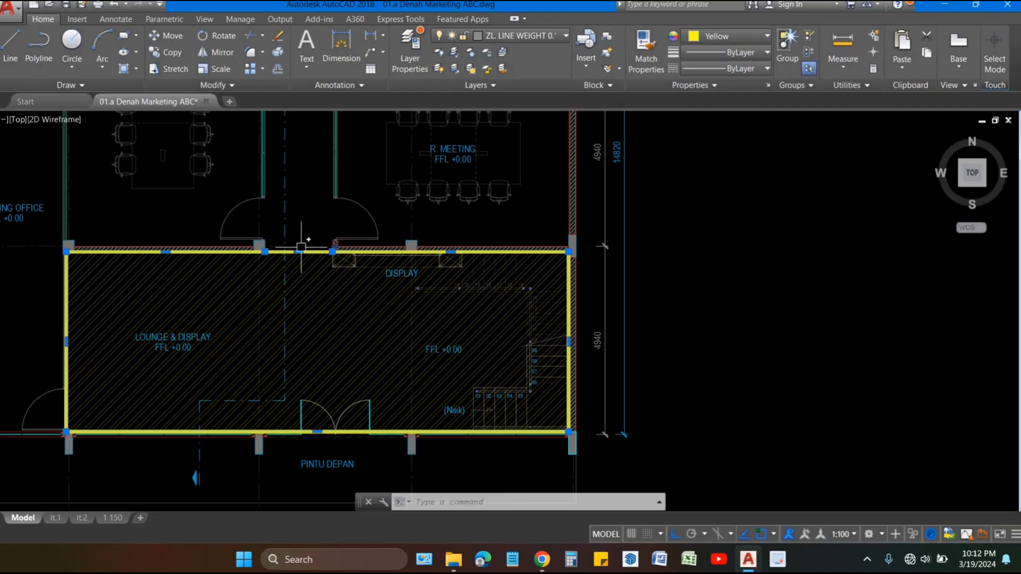
mouse_move(316, 256)
middle_down()
mouse_move(434, 282)
mouse_move(501, 358)
middle_up()
click(463, 354)
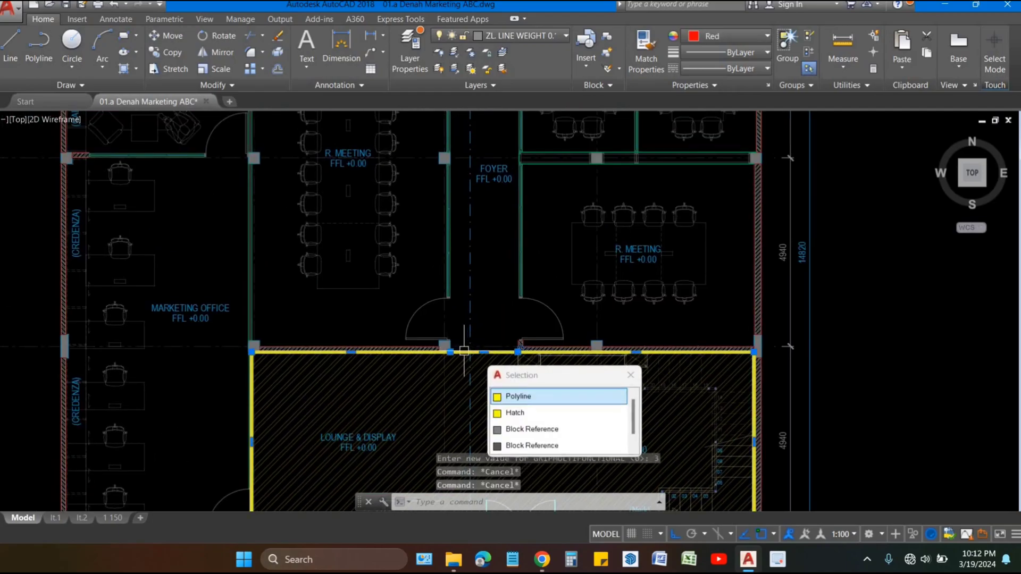
scroll(460, 354, up, 2)
mouse_move(440, 352)
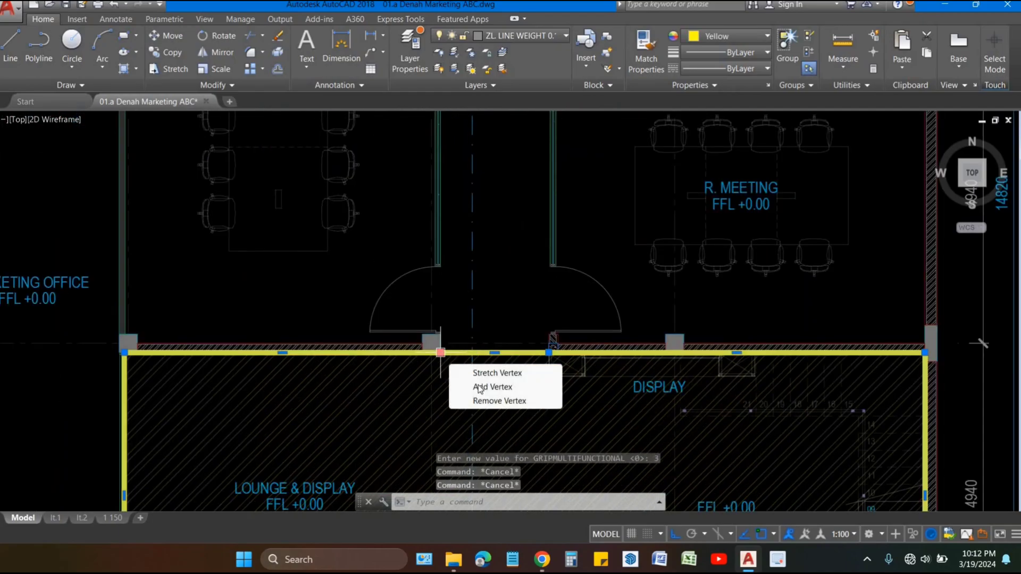
- Add a vertex to the top edge, placing it at the wall corner beside the JANITOIR room
click(492, 387)
scroll(488, 298, down, 4)
middle_drag(488, 298, 490, 324)
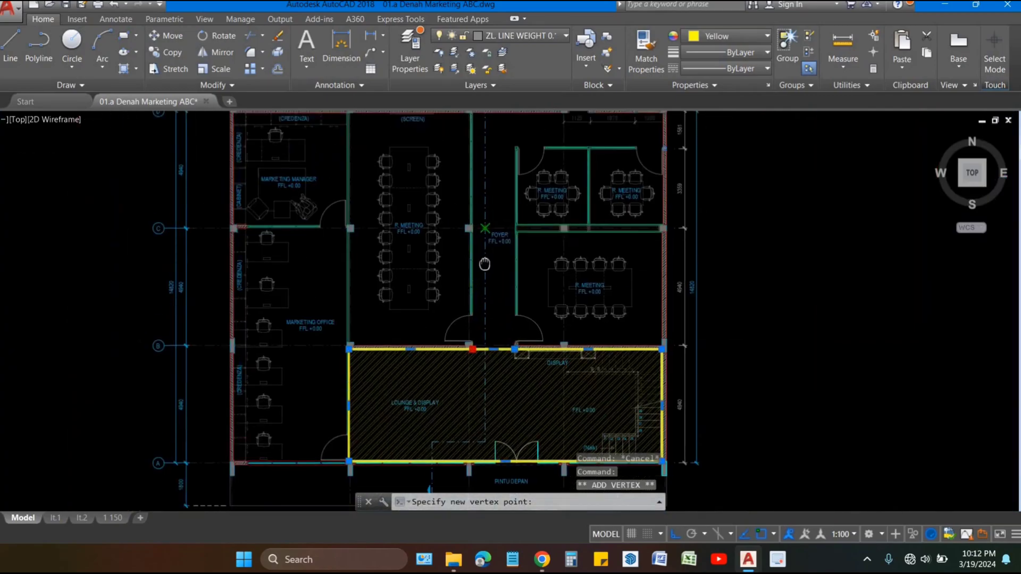
middle_drag(468, 154, 468, 277)
scroll(468, 276, up, 3)
scroll(456, 221, up, 3)
click(379, 237)
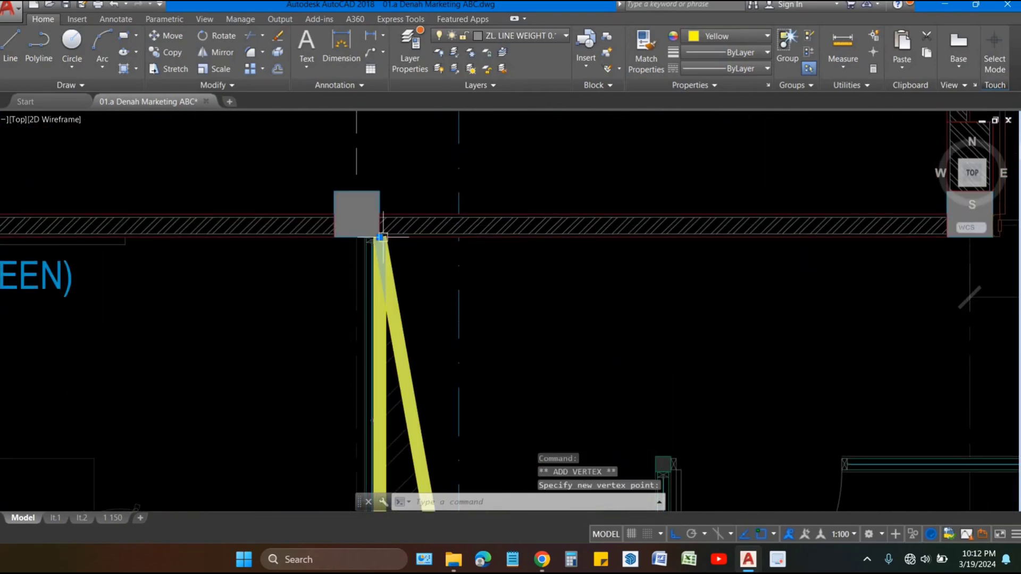
scroll(777, 271, down, 3)
scroll(638, 228, up, 5)
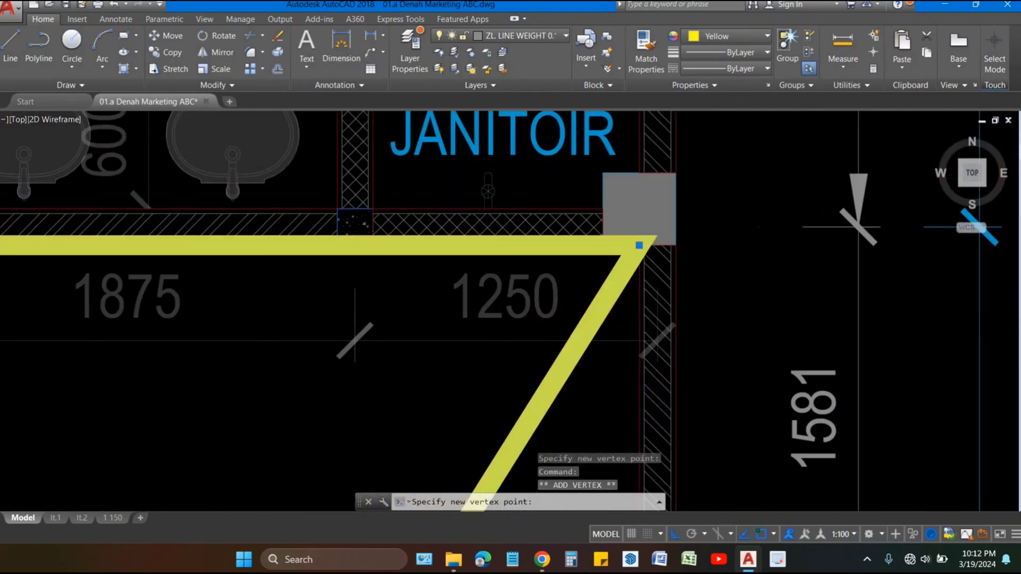
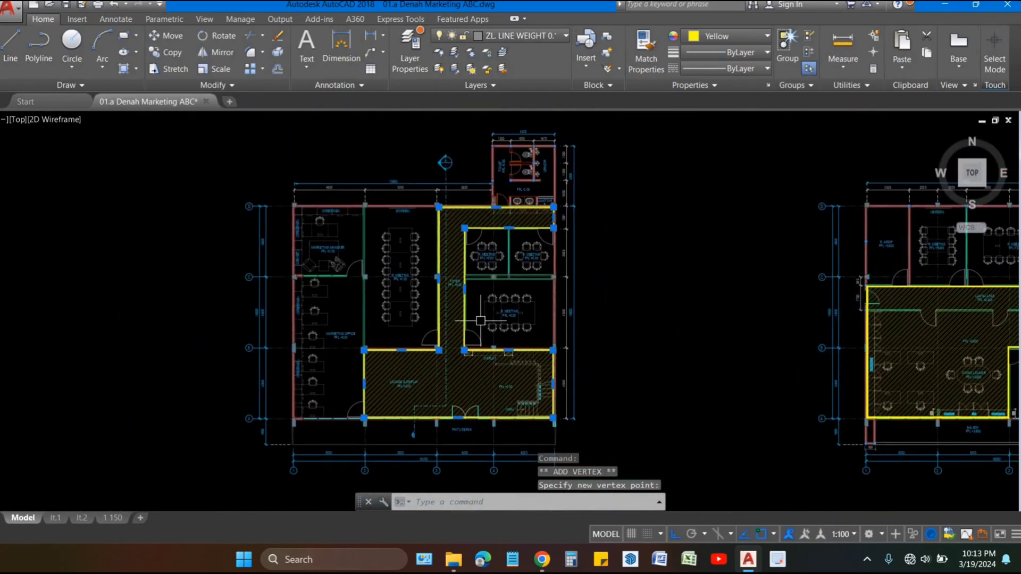
- Copy the yellow zone outline with C into the empty space left of the floor plan
scroll(545, 300, up, 2)
text(c)
key(Return)
click(545, 300)
scroll(510, 309, down, 3)
scroll(493, 308, down, 3)
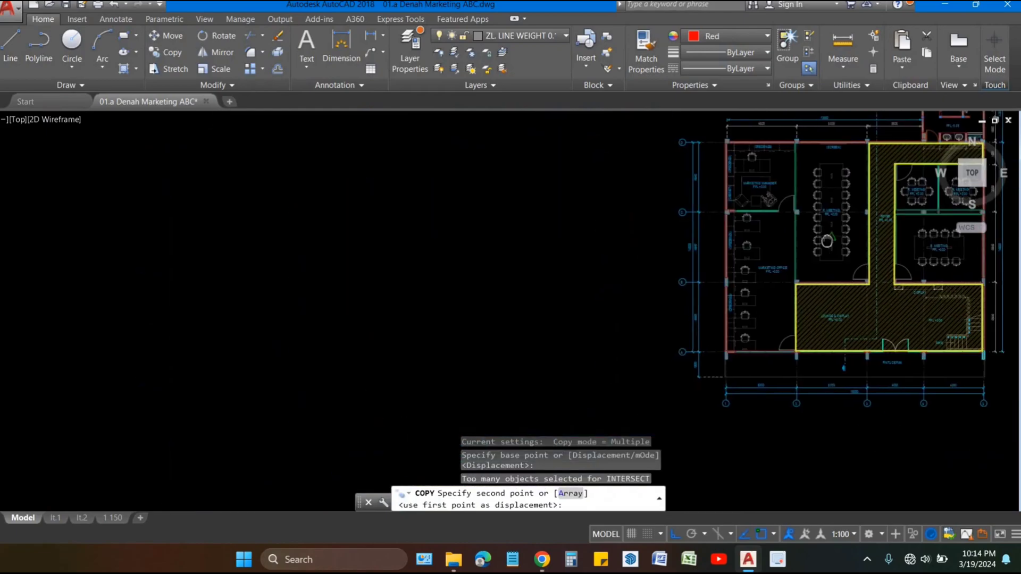
click(493, 308)
key(Escape)
- Add two vertices to the copy's upper arm so its inner edge slants diagonally
middle_drag(494, 159, 462, 255)
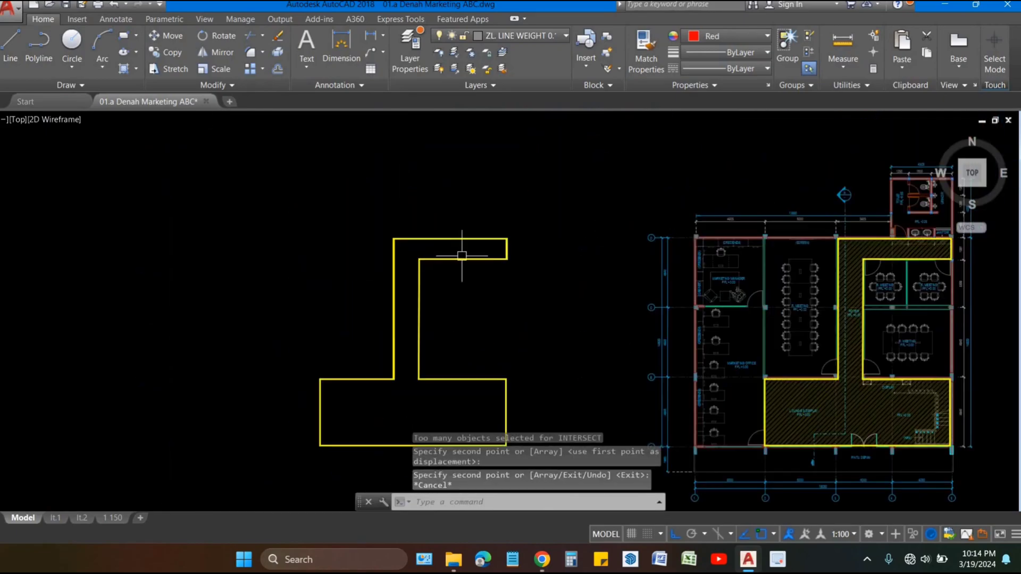
click(449, 260)
scroll(490, 264, up, 4)
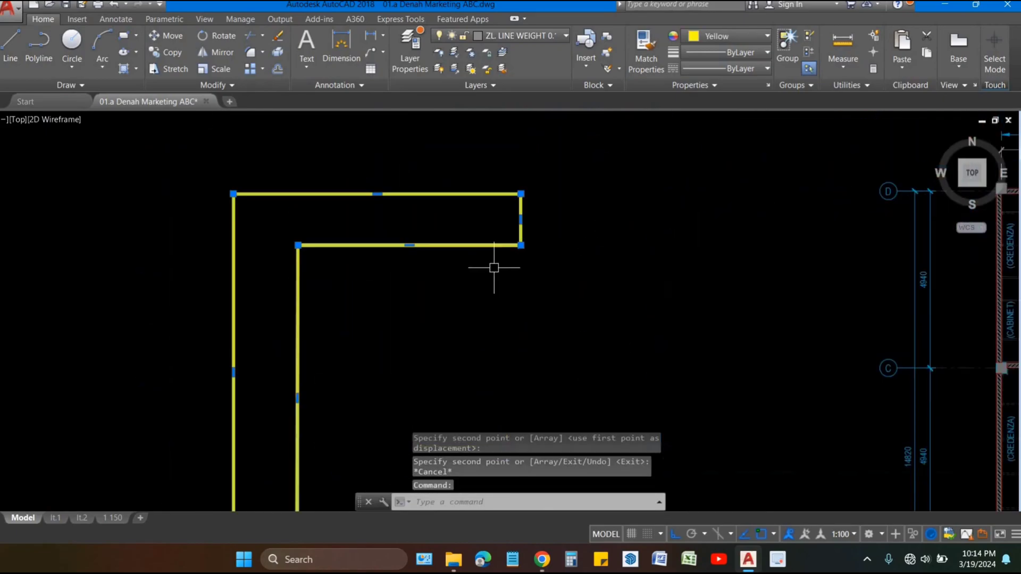
mouse_move(521, 245)
click(563, 280)
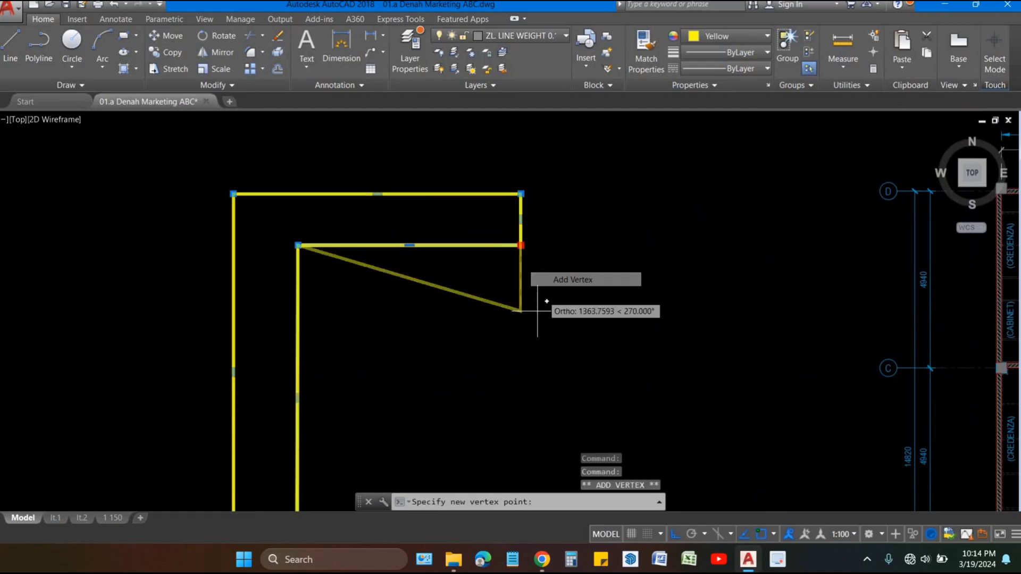
click(535, 371)
scroll(506, 140, down, 2)
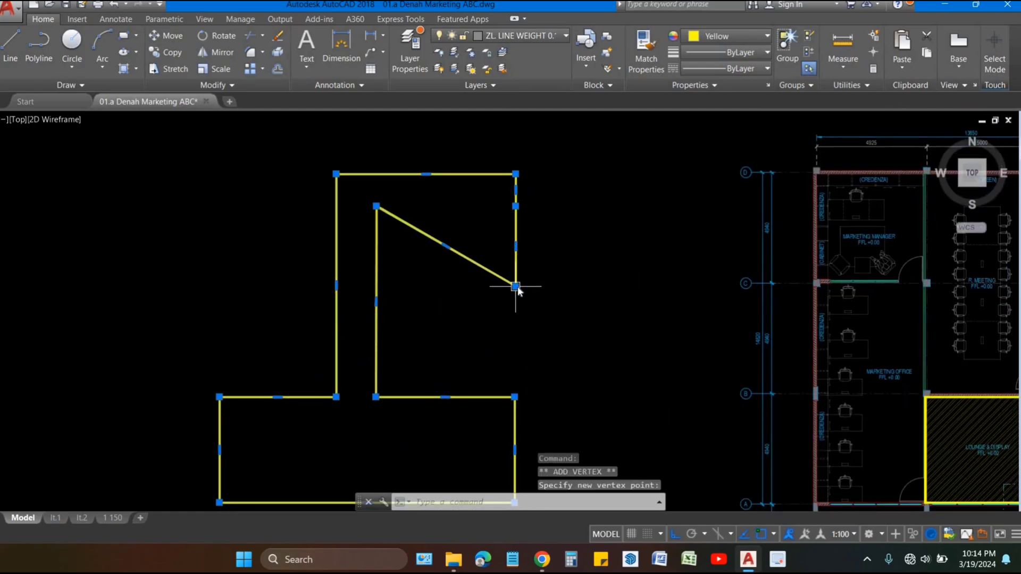
click(568, 318)
click(437, 296)
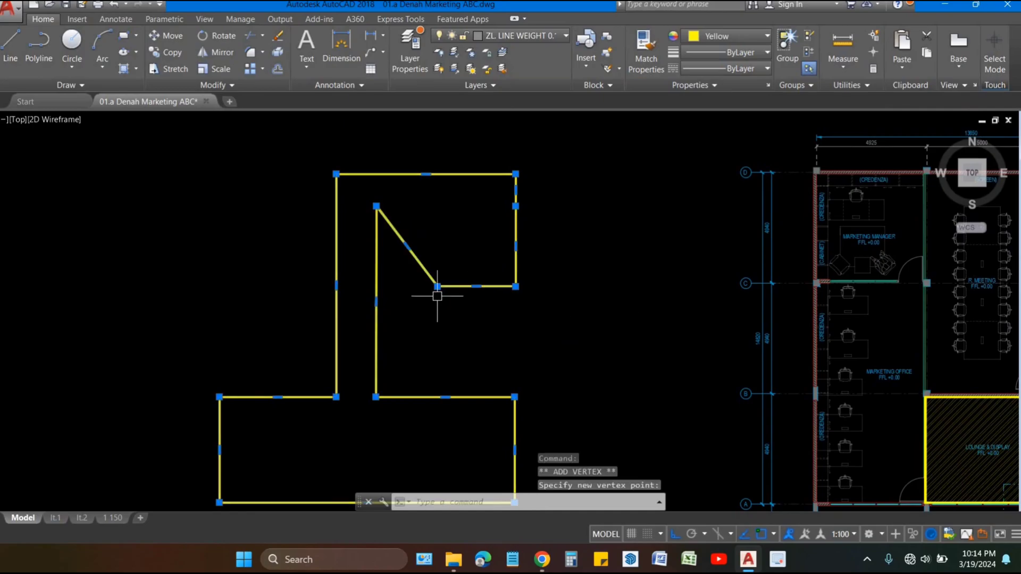
key(Escape)
- Pan across the whole floor plan, then zoom in on the copied shape
scroll(435, 332, down, 2)
middle_drag(449, 335, 253, 309)
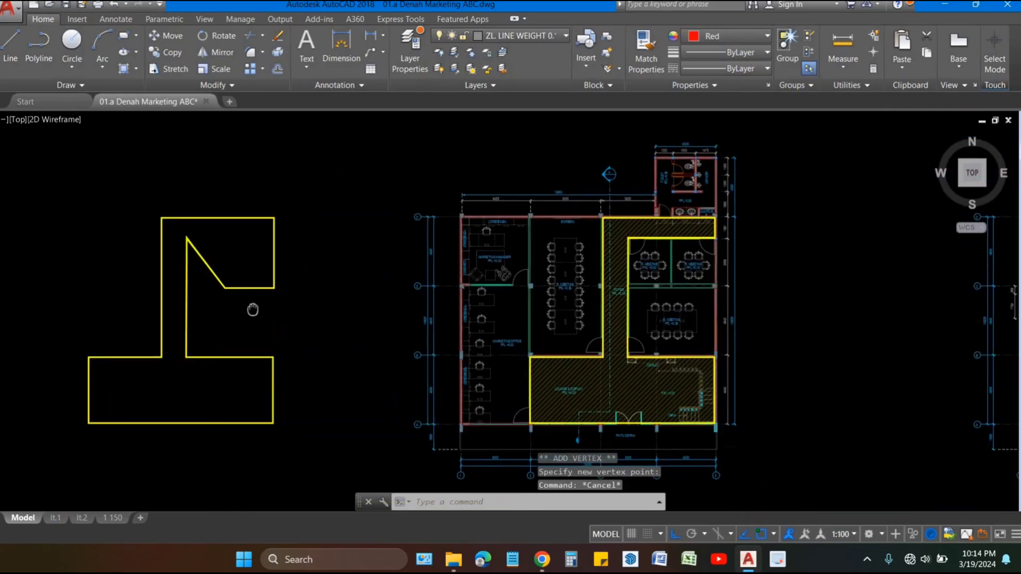
middle_drag(587, 306, 508, 300)
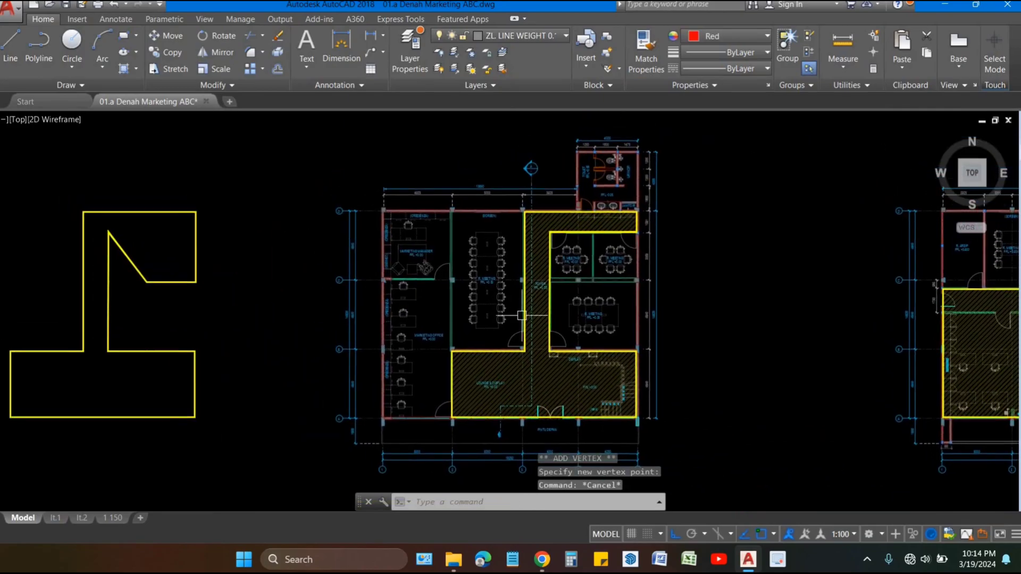
scroll(229, 316, up, 2)
middle_drag(258, 296, 396, 246)
- Add vertices extending the copy's upper arm right, then stretch its lower corner down to a point
click(395, 238)
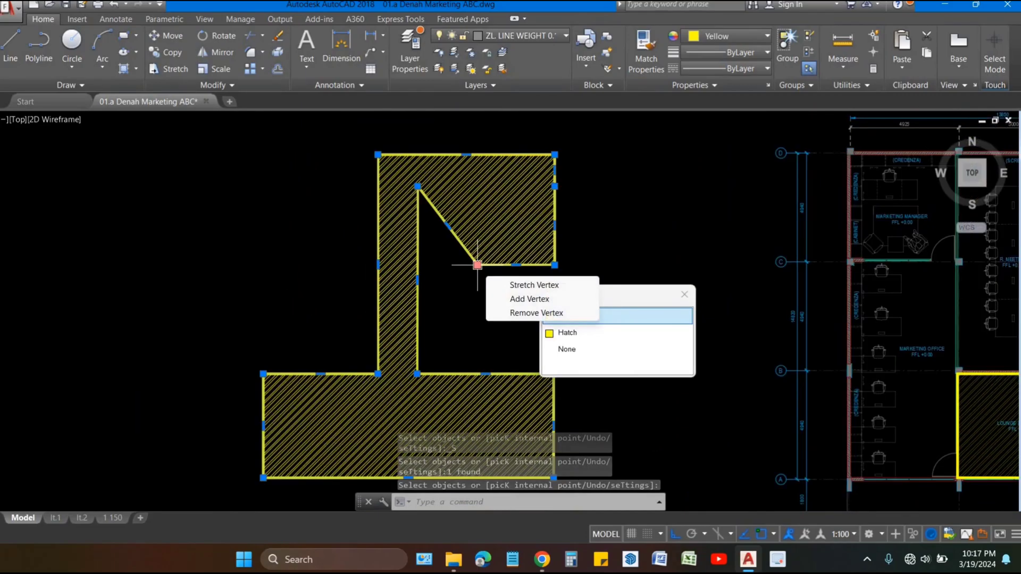
mouse_move(554, 186)
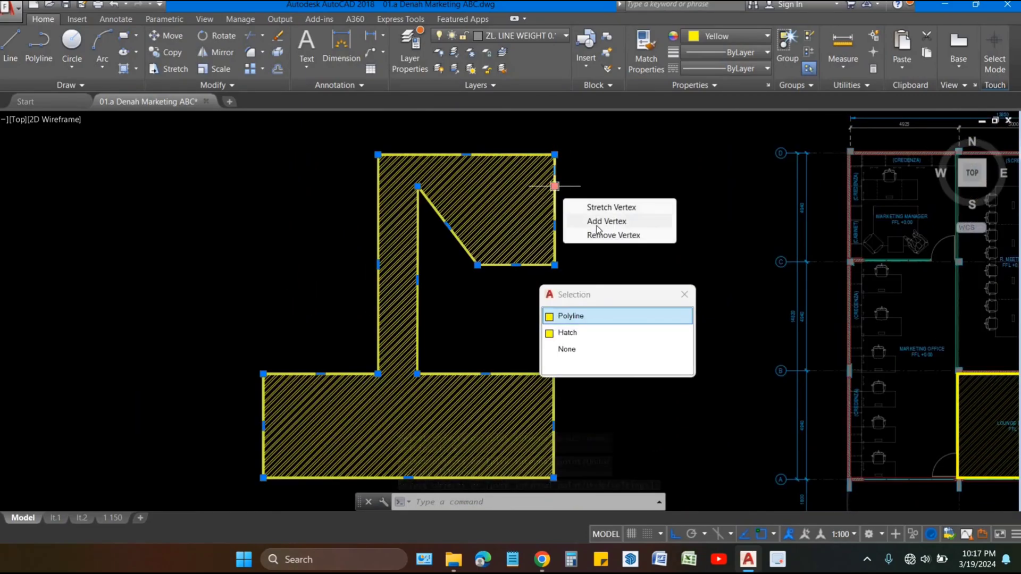
click(601, 218)
mouse_move(636, 187)
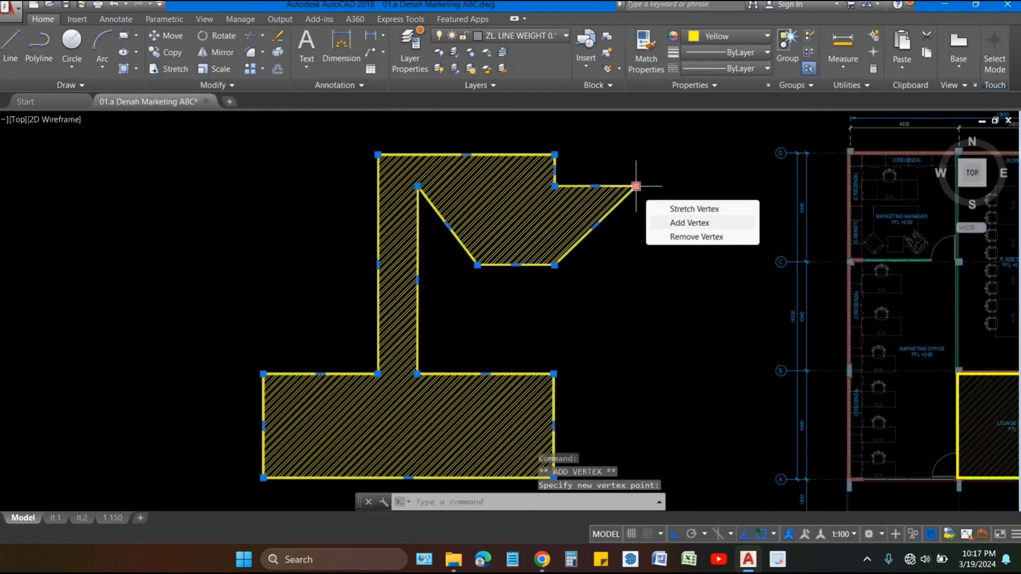
click(672, 222)
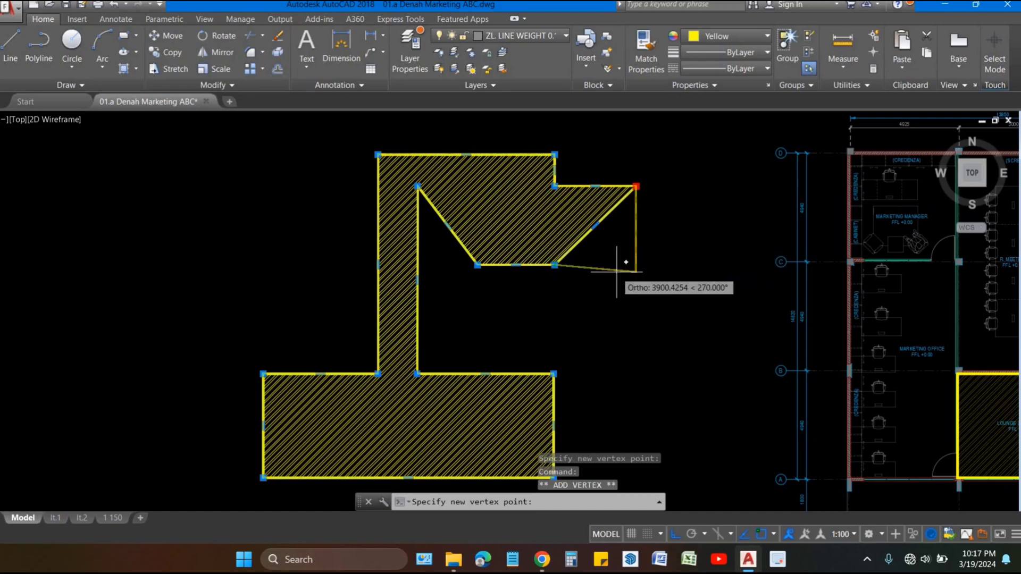
click(637, 272)
click(636, 272)
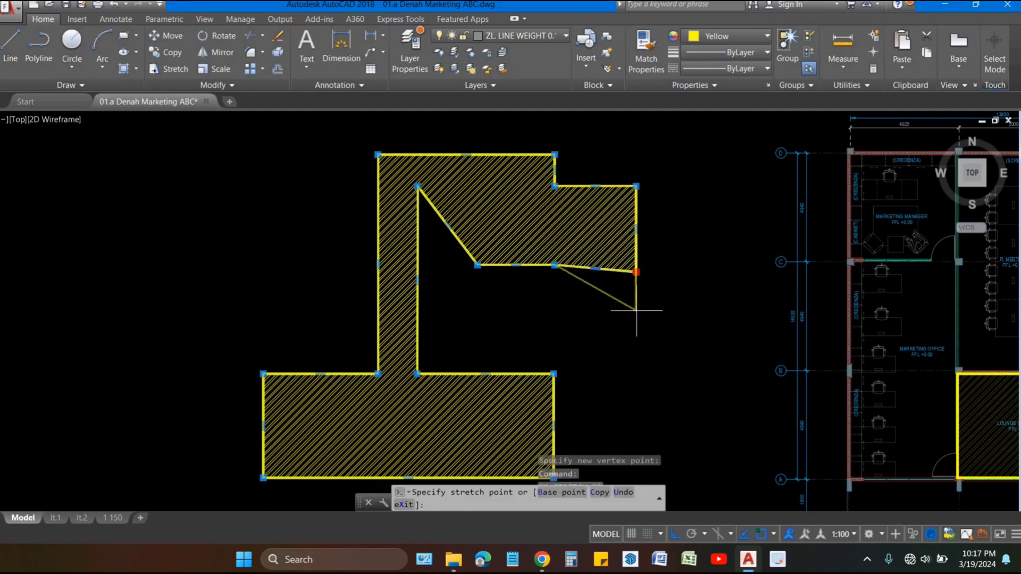
key(Escape)
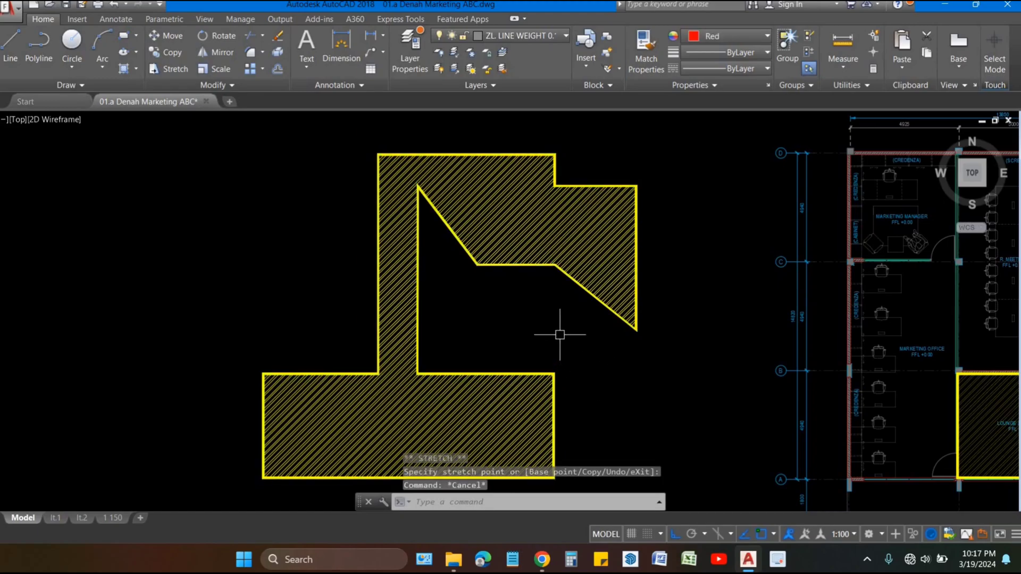
- Remove two added vertices from the hatched copy's right arm
click(583, 281)
middle_drag(583, 280, 470, 231)
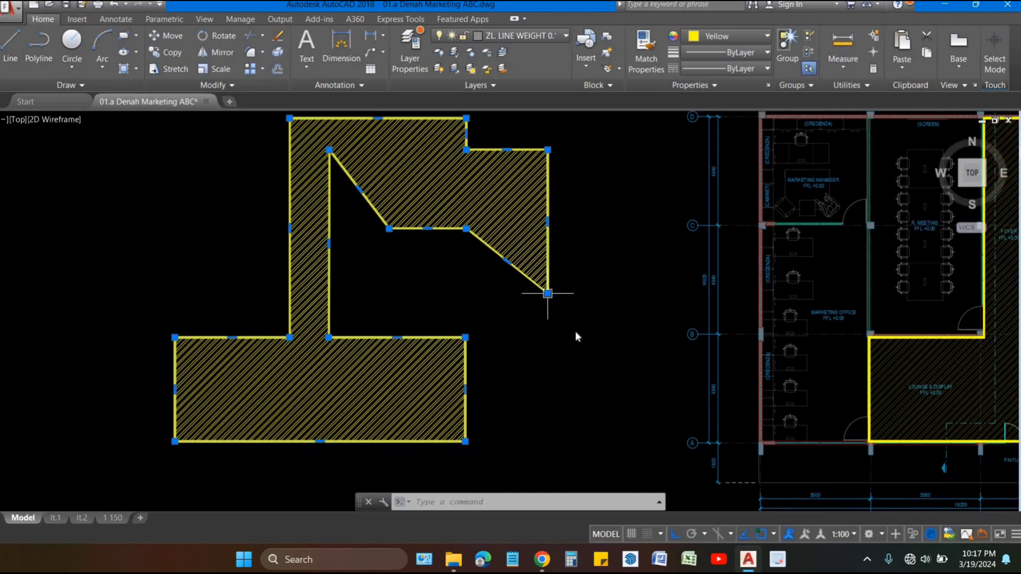
click(595, 342)
middle_drag(554, 193, 585, 256)
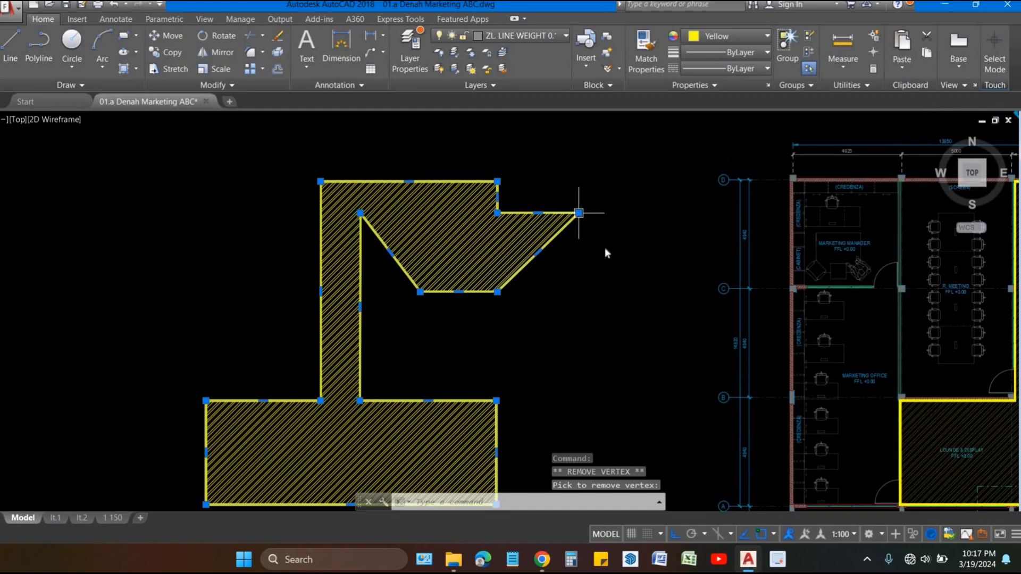
click(627, 260)
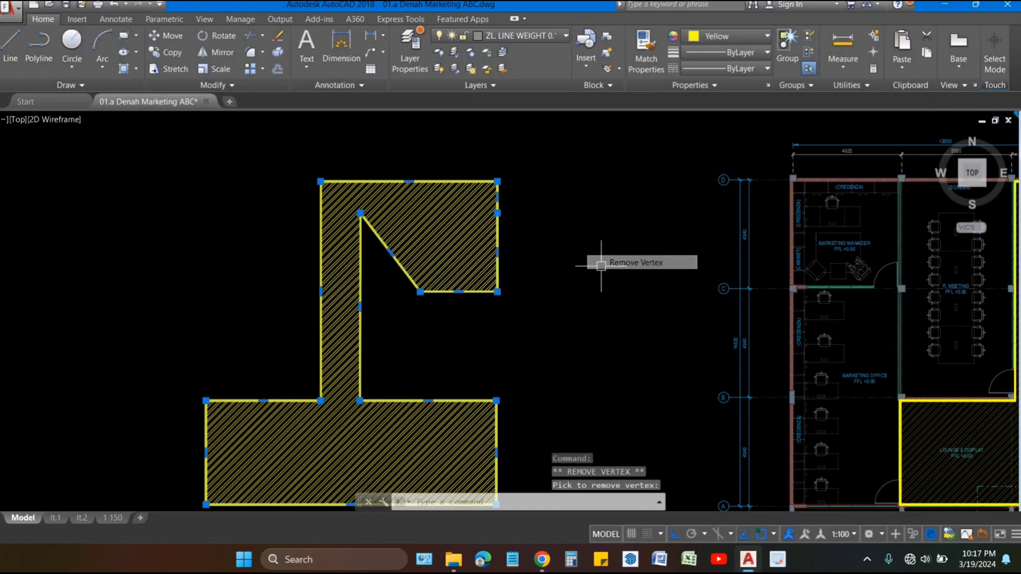
- Remove the inner corner and last diagonal vertices, leaving a squared rectangular arm
click(420, 292)
key(Escape)
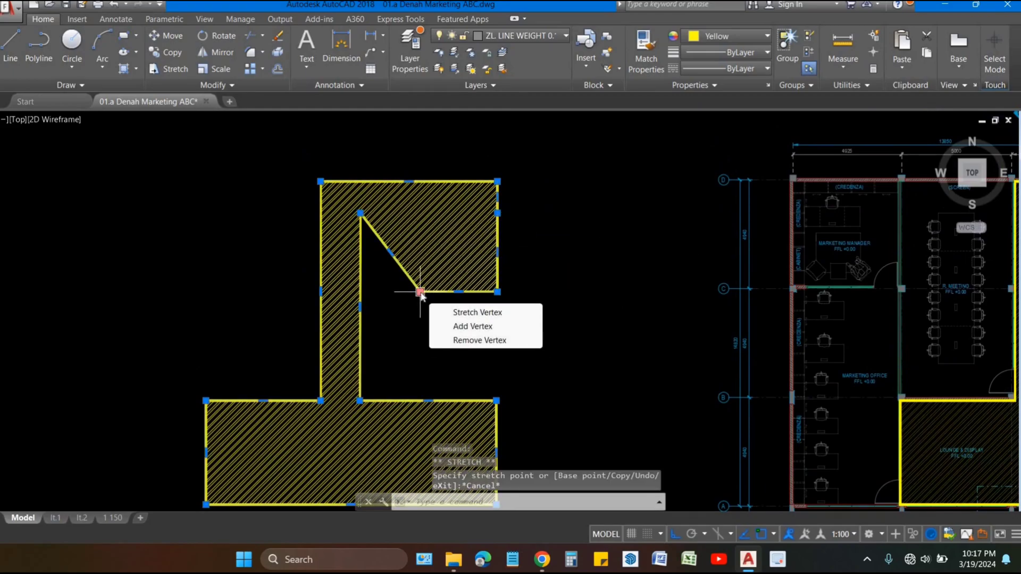
click(455, 341)
mouse_move(497, 292)
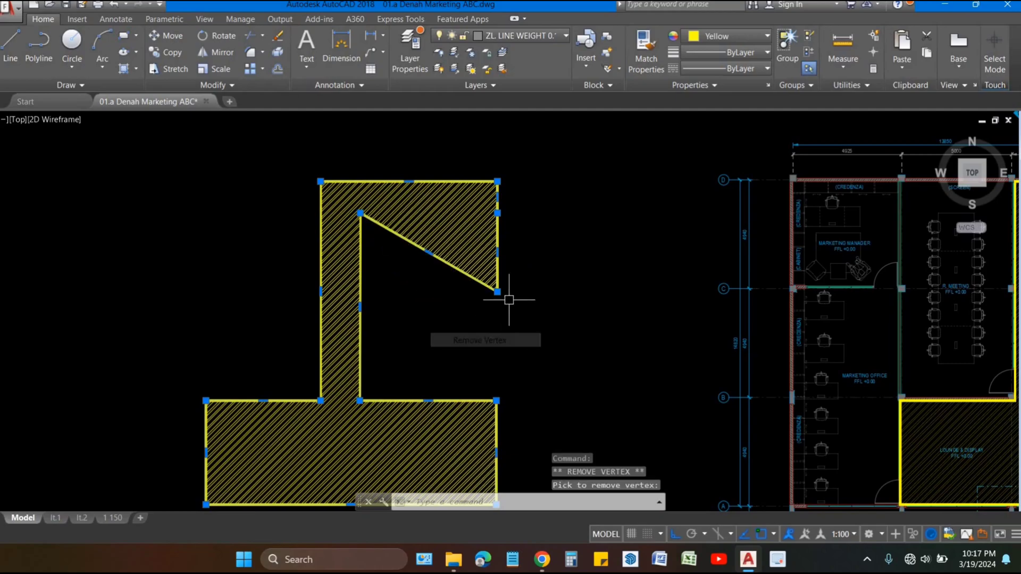
click(556, 339)
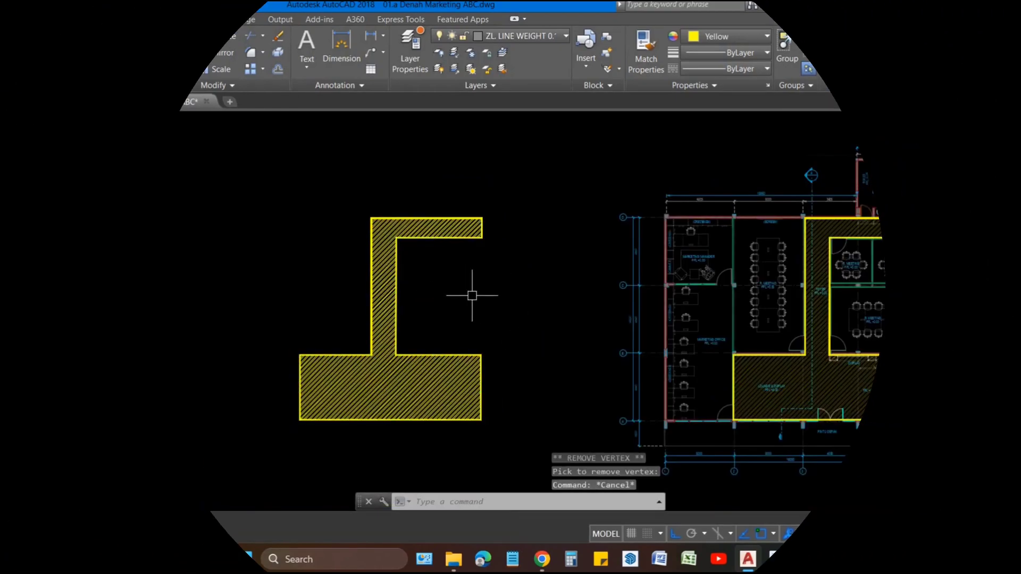